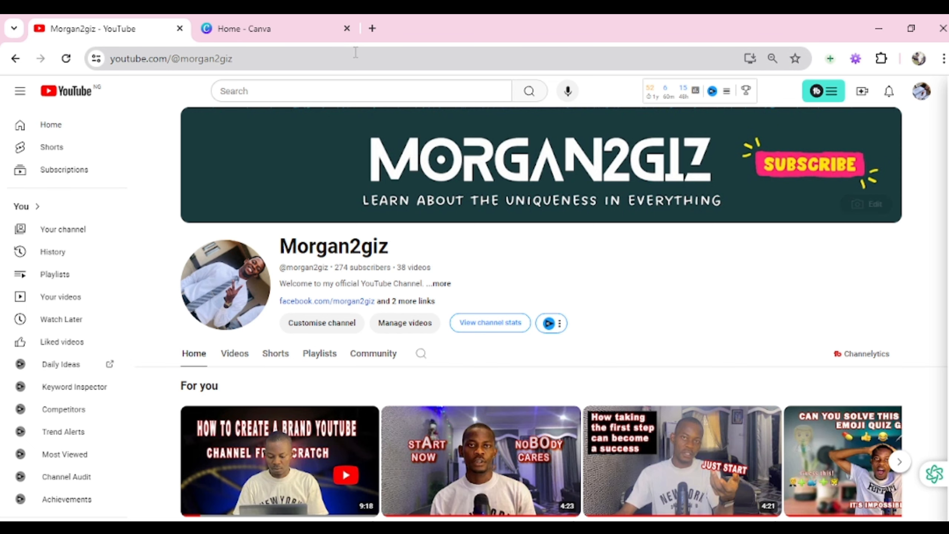
Switch to Canva and search the templates for "youtube channel banner"
left_click(295, 38)
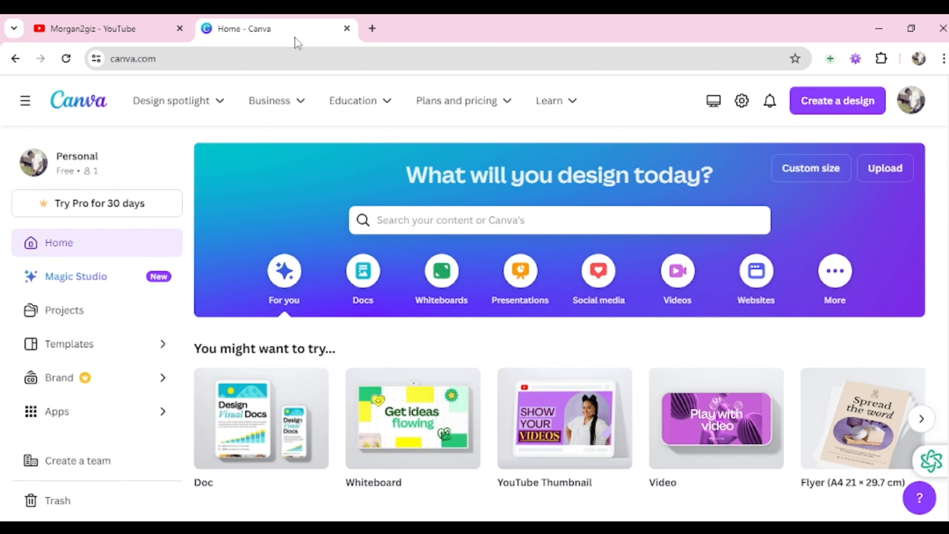
mouse_move(179, 59)
left_mouse_down()
mouse_move(116, 58)
mouse_move(197, 58)
mouse_move(103, 59)
mouse_move(179, 62)
left_mouse_up()
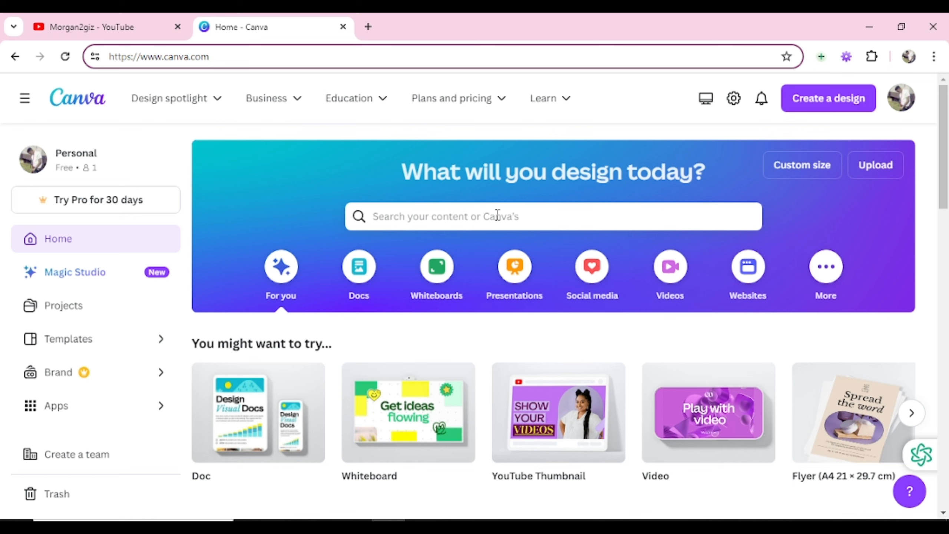
left_click(450, 214)
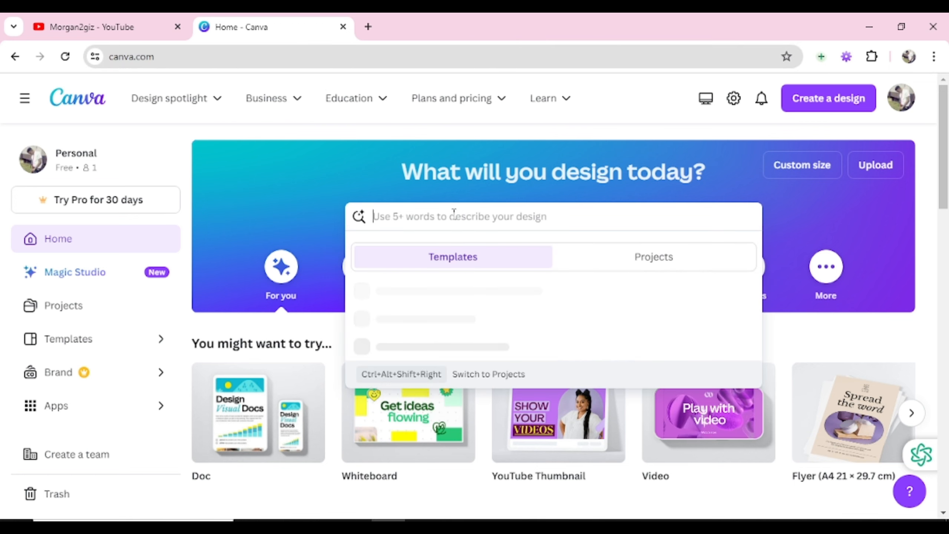
type("y")
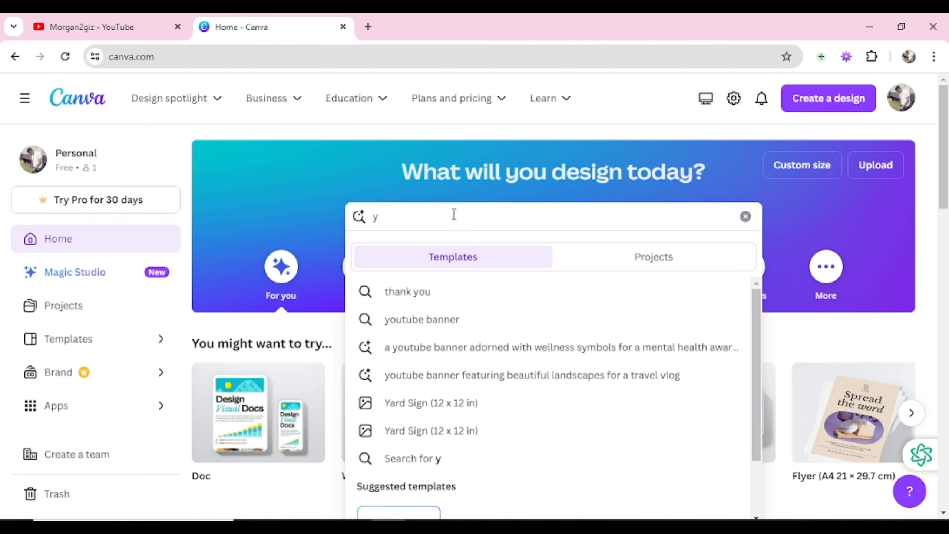
type("outube banner")
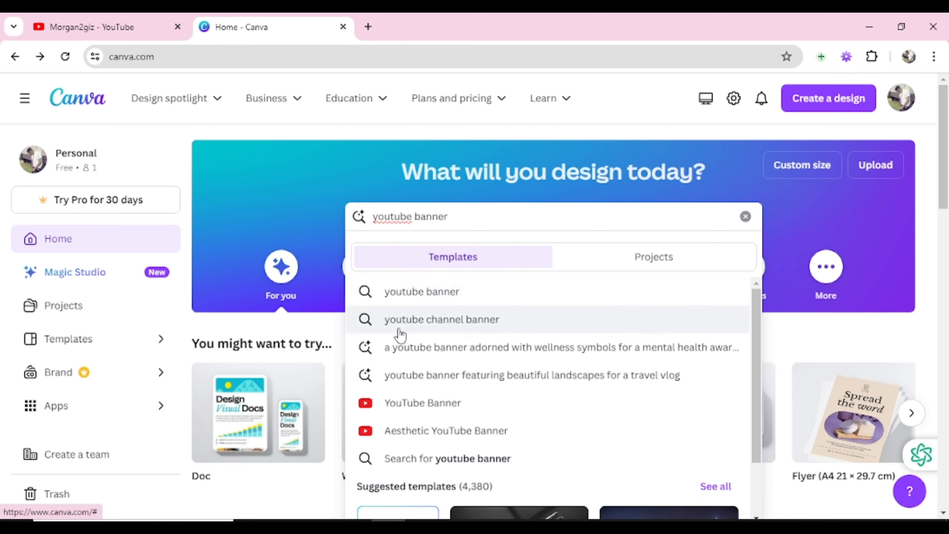
left_click(467, 321)
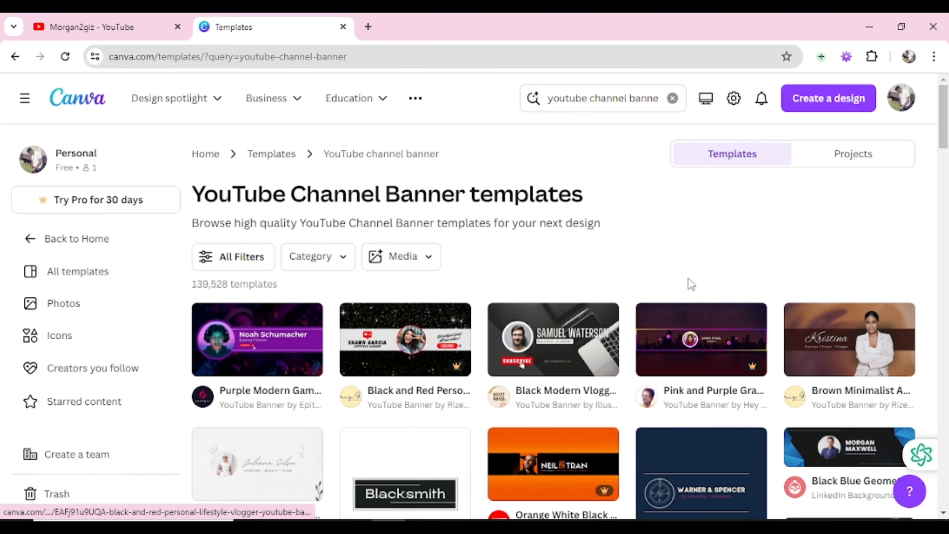
Browse the banner templates and open the Purple Modern Gaming Youtube Banner for customizing
left_click_drag(947, 124, 948, 86)
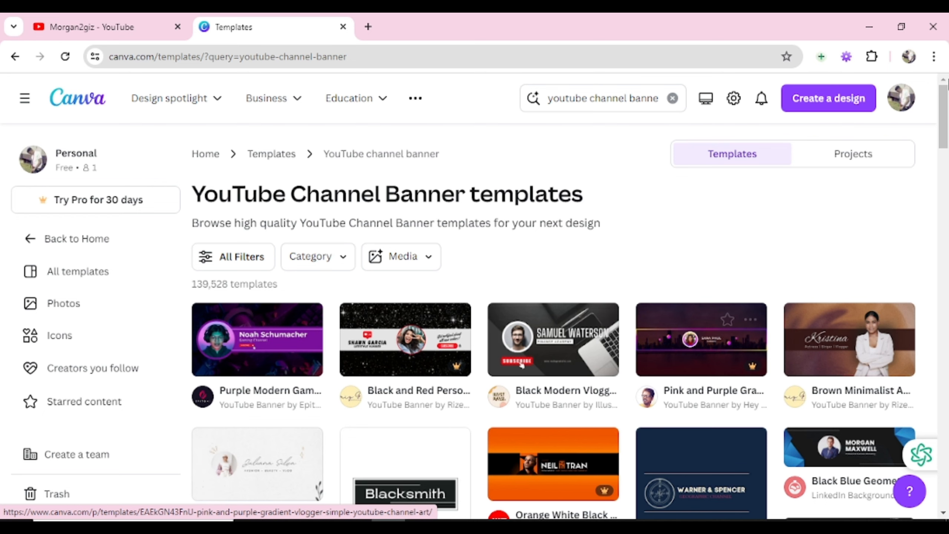
left_click_drag(945, 107, 945, 207)
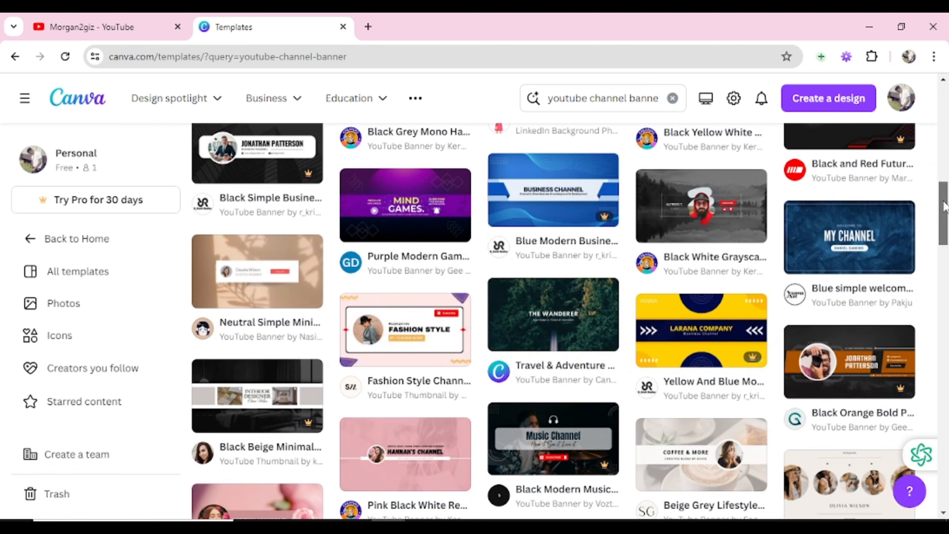
left_click_drag(945, 207, 944, 237)
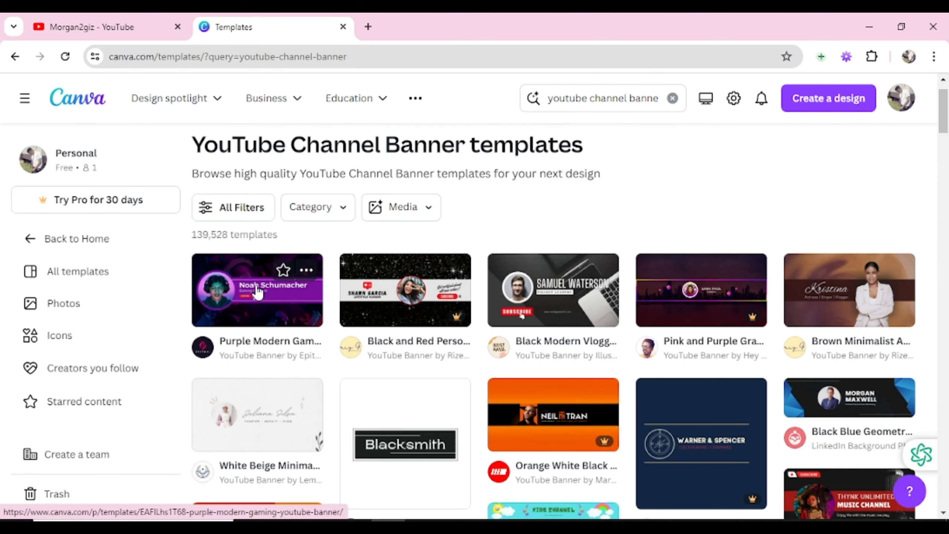
left_click(257, 293)
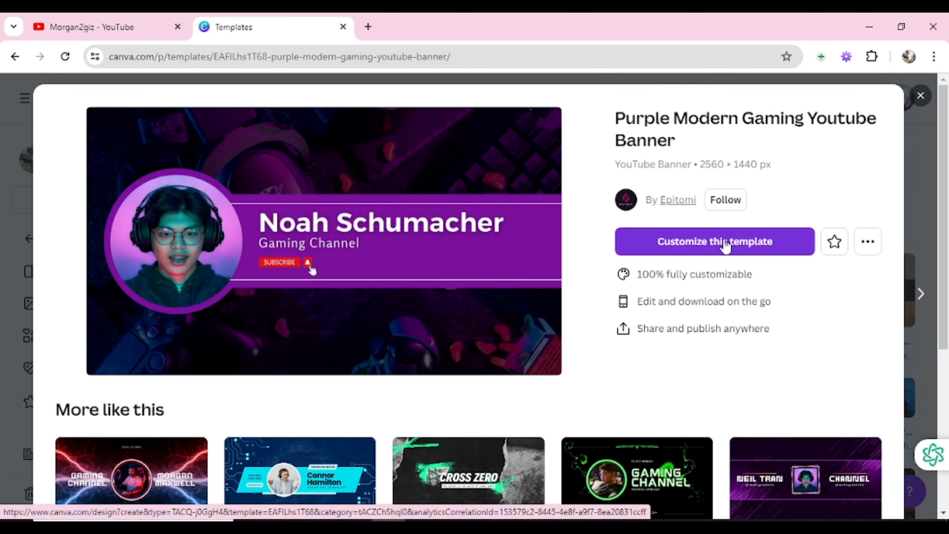
left_click(702, 243)
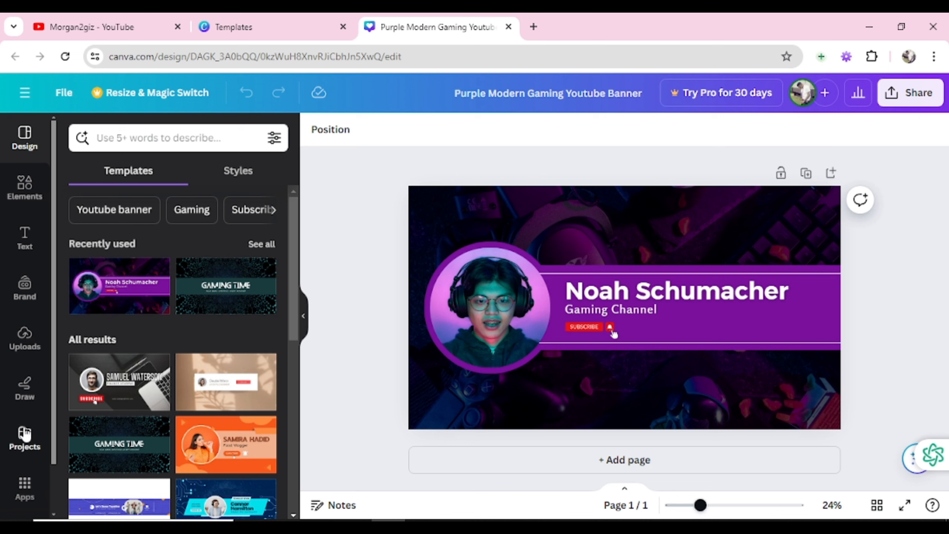
Replace the banner's large name heading with the channel owner's first name followed by 1
double_click(640, 301)
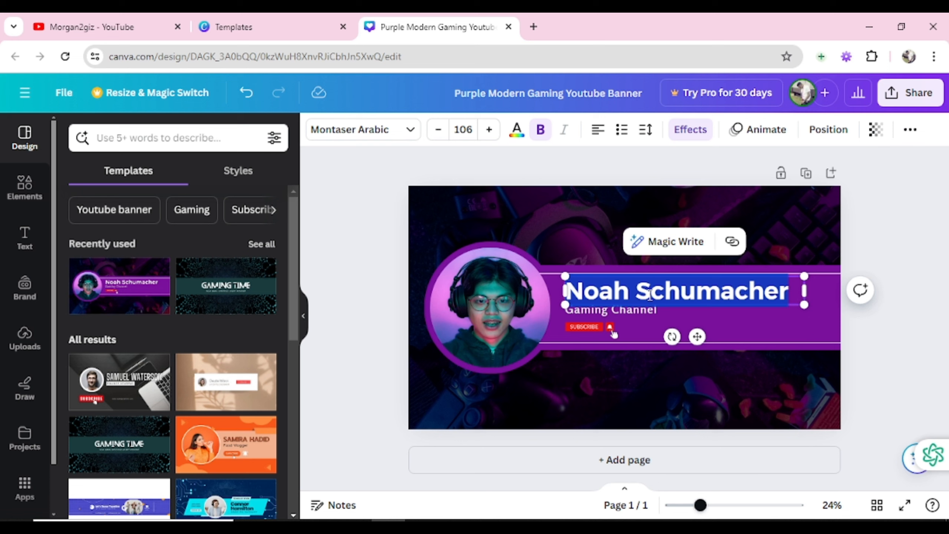
type("Phi")
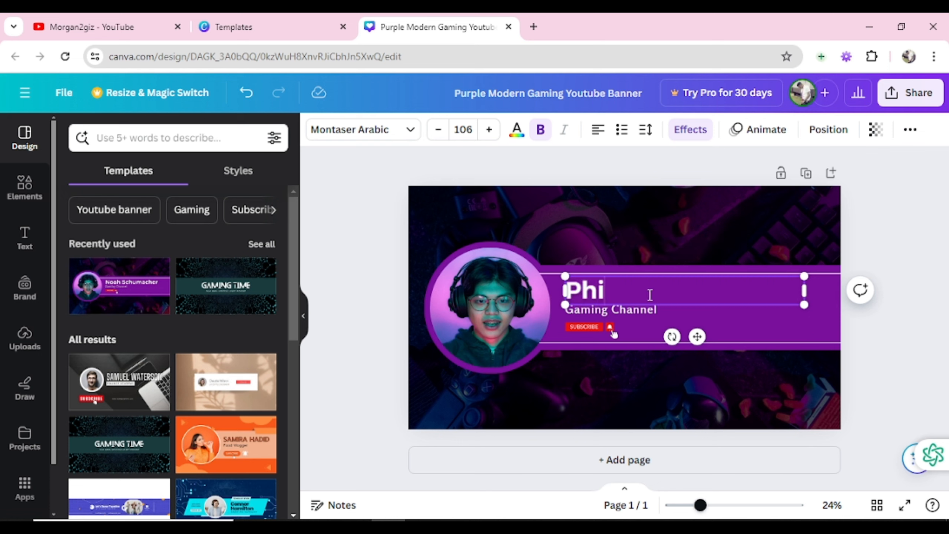
type("lipw")
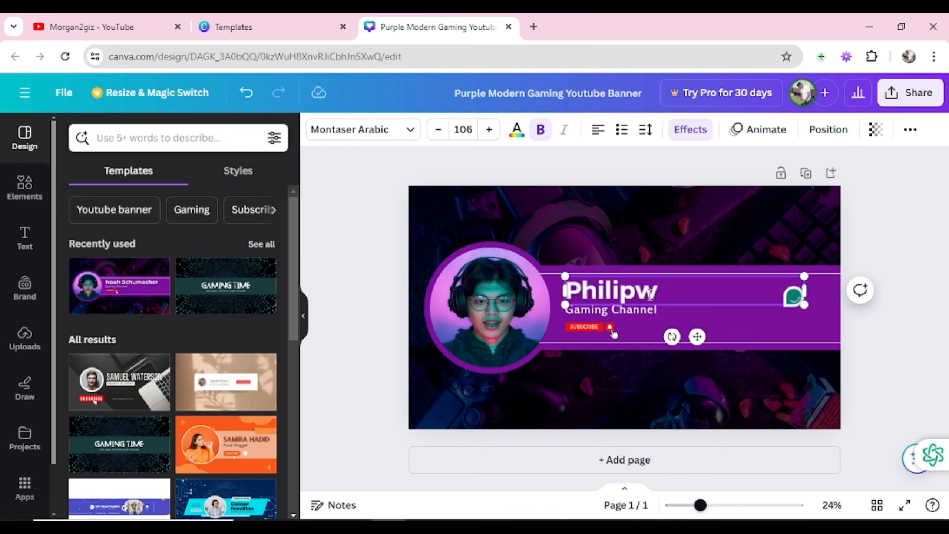
key("BackSpace")
type("1")
Replace the "Gaming Channel" subtitle with "business Vlog"
left_click(644, 315)
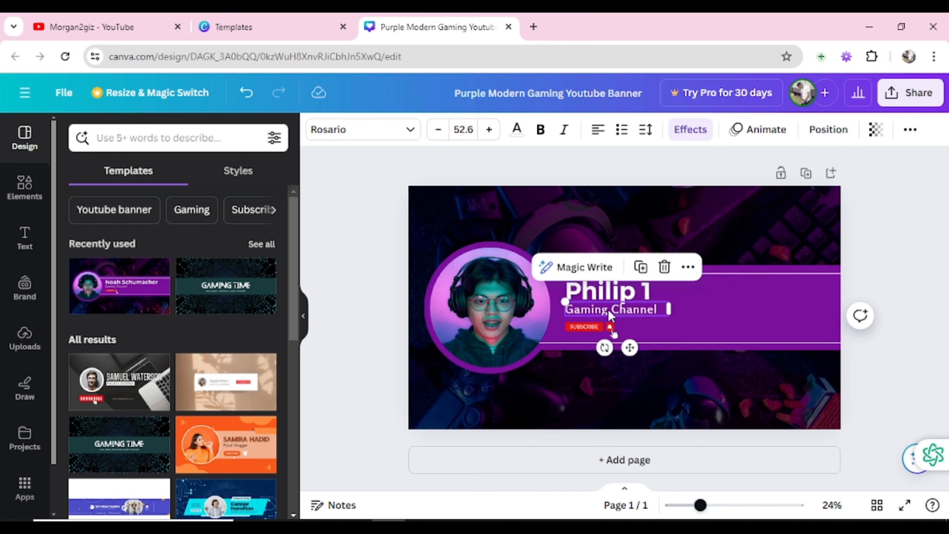
key("BackSpace")
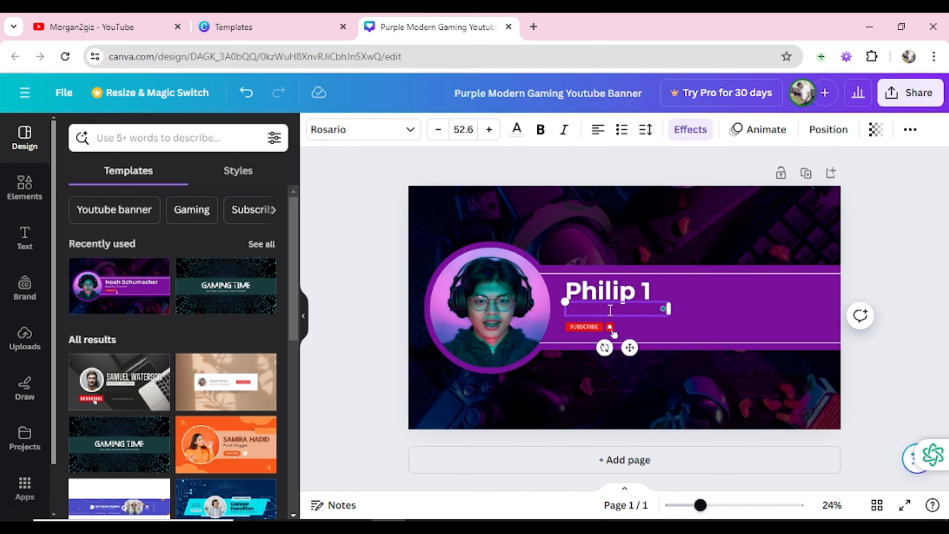
type("business Vlog")
Try recoloring the purple band behind the text in coral red from the default solid colors
left_click(711, 319)
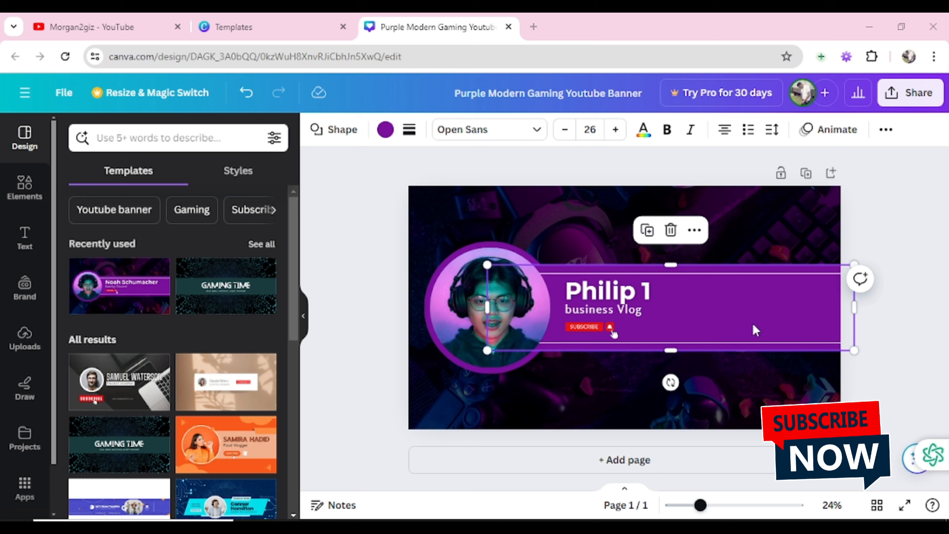
left_click(731, 324)
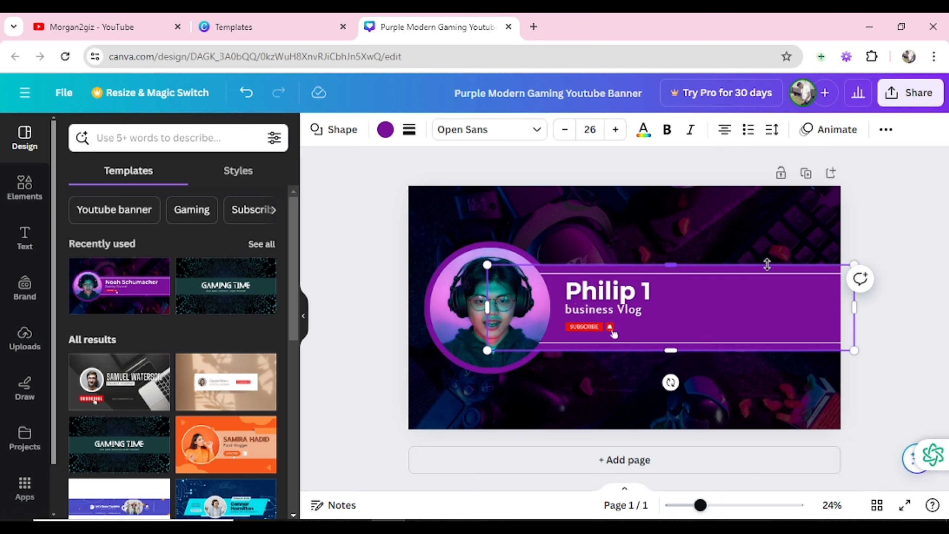
left_click(385, 130)
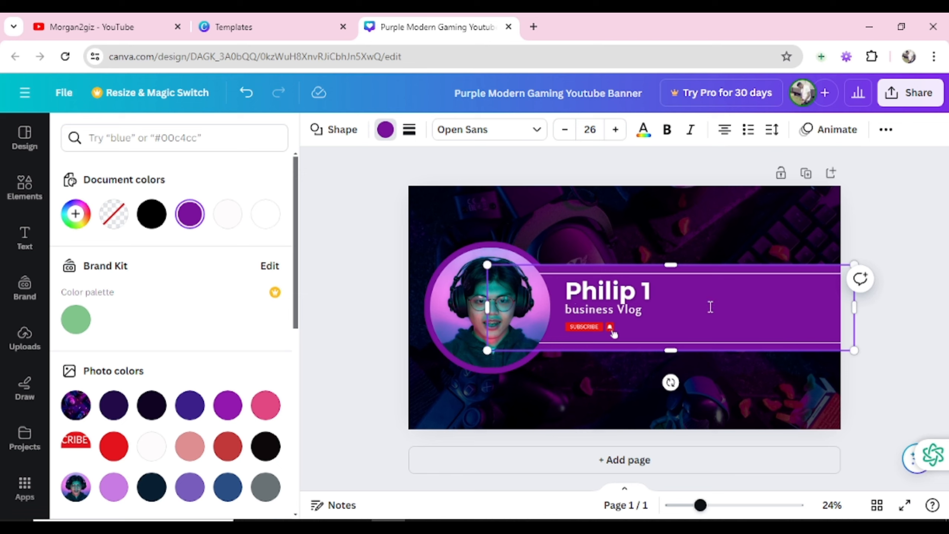
scroll(168, 337, "down", 5)
left_click(113, 324)
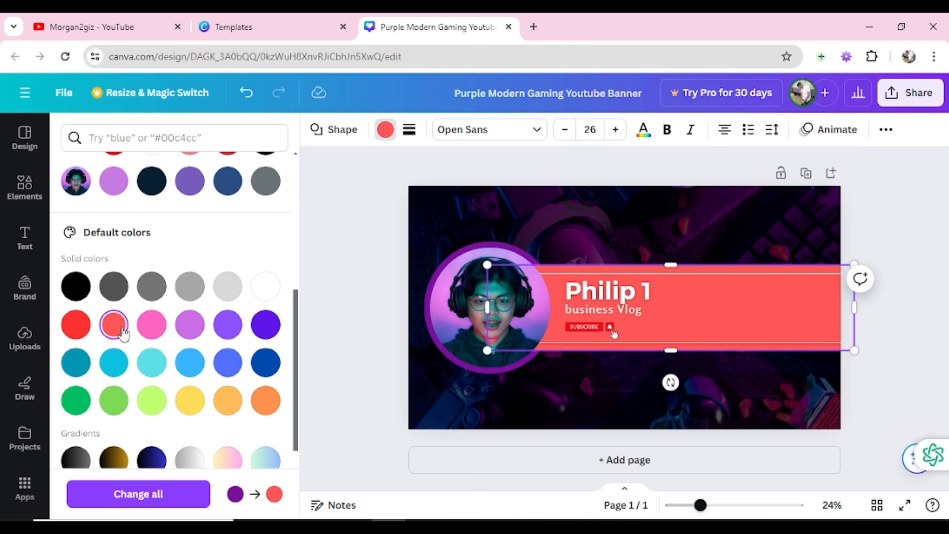
Try a dark blue tint on the background image and revert the band and background color changes
left_click(440, 265)
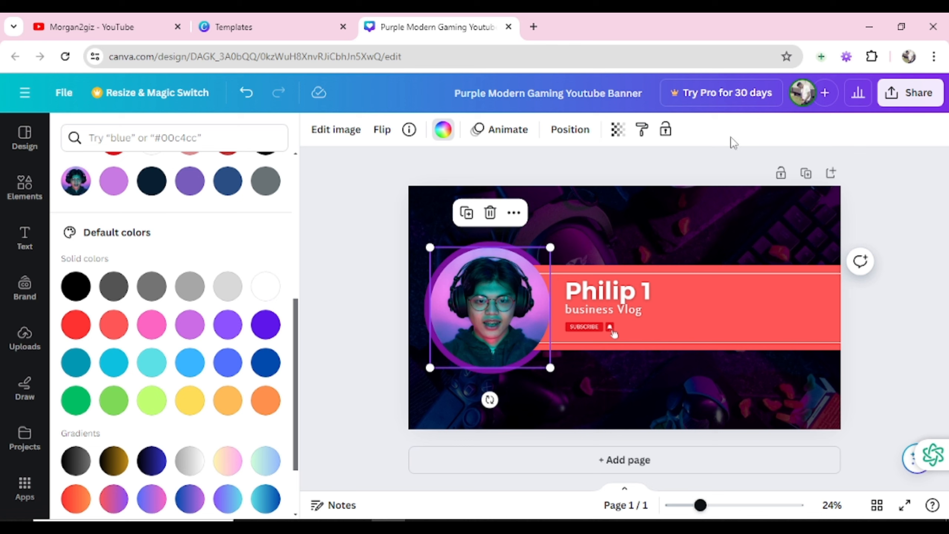
left_click(652, 191)
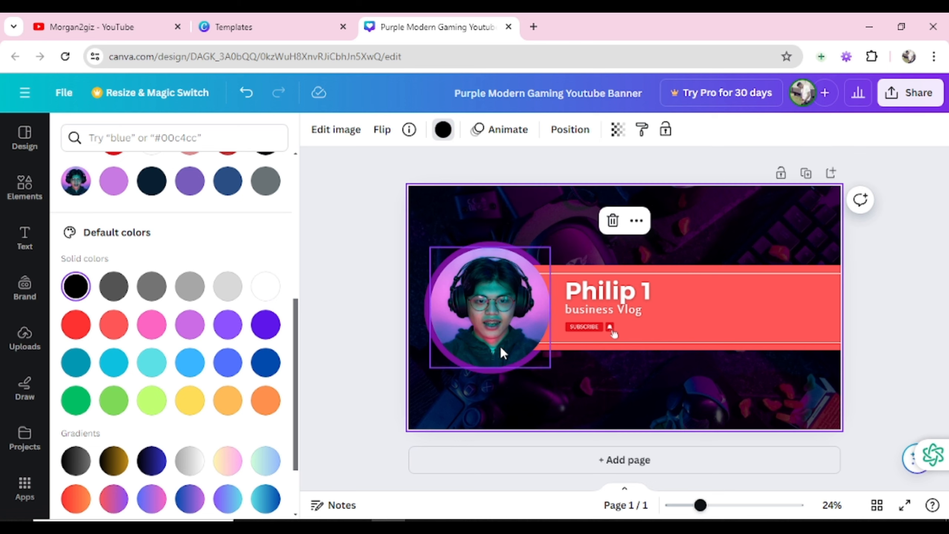
left_click(270, 368)
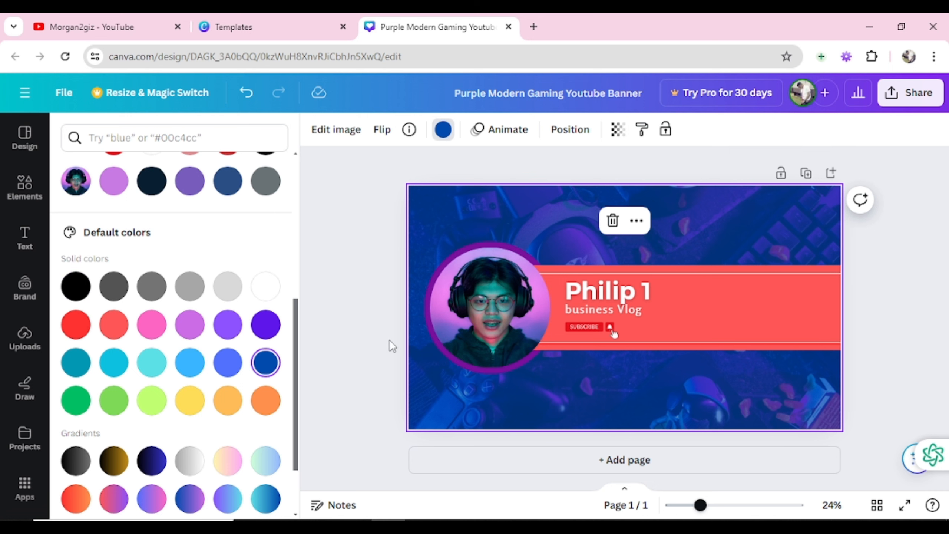
left_click(545, 335)
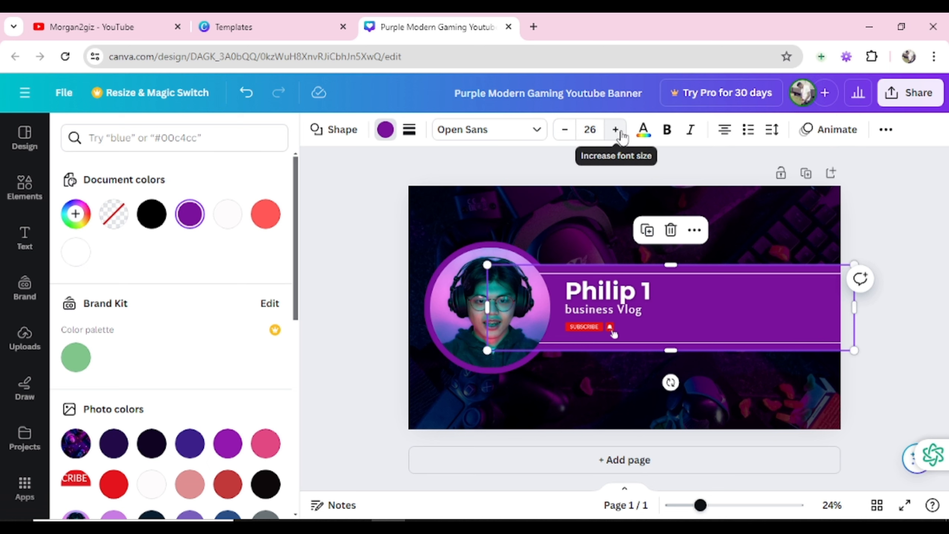
Set the name heading's font size to 104 and open its font choices
left_click(590, 290)
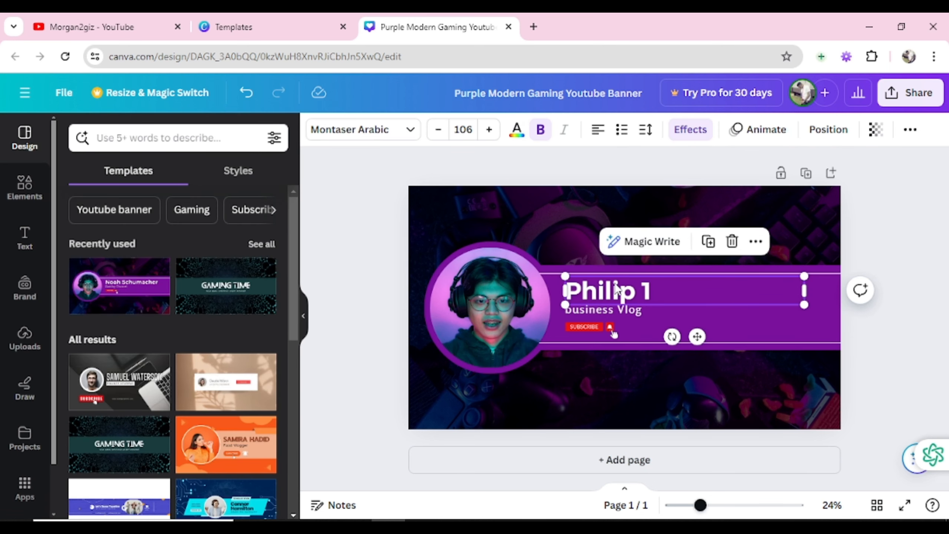
left_click(438, 130)
left_click(437, 131)
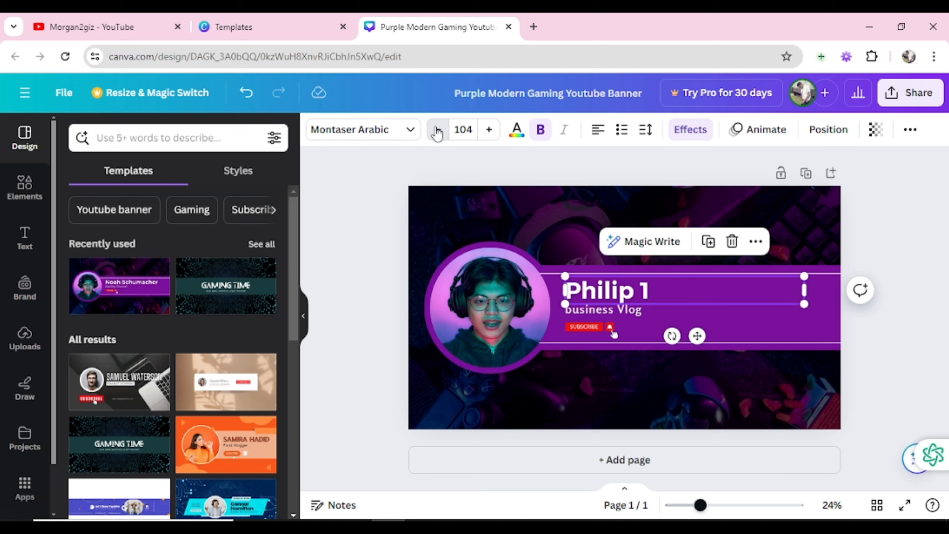
left_click(411, 131)
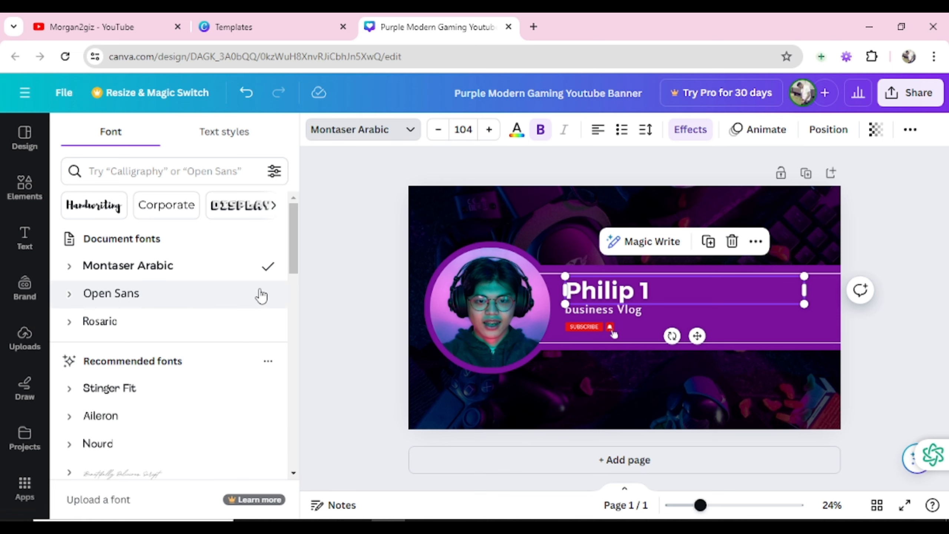
Try purple and black on the name heading and set its text color to off-white #fefcfc
left_click(519, 131)
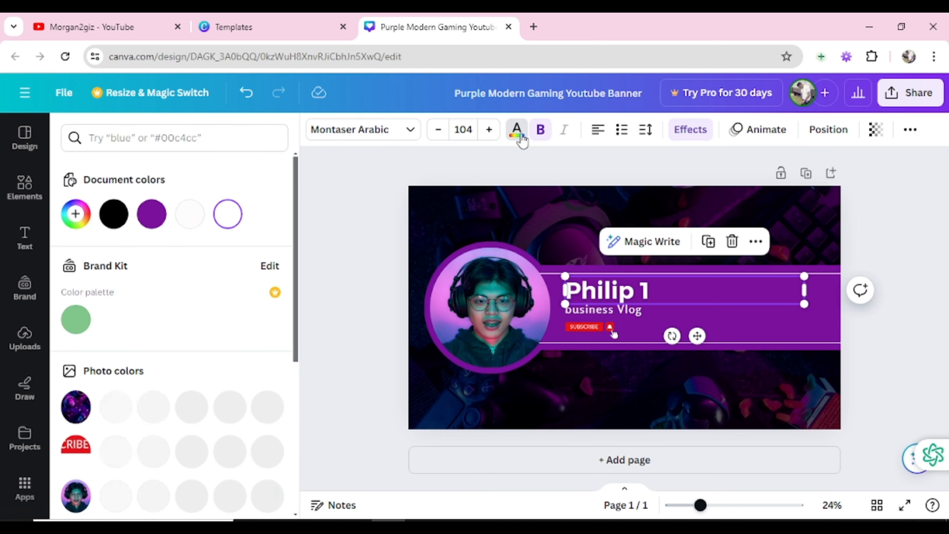
left_click(151, 215)
left_click(109, 220)
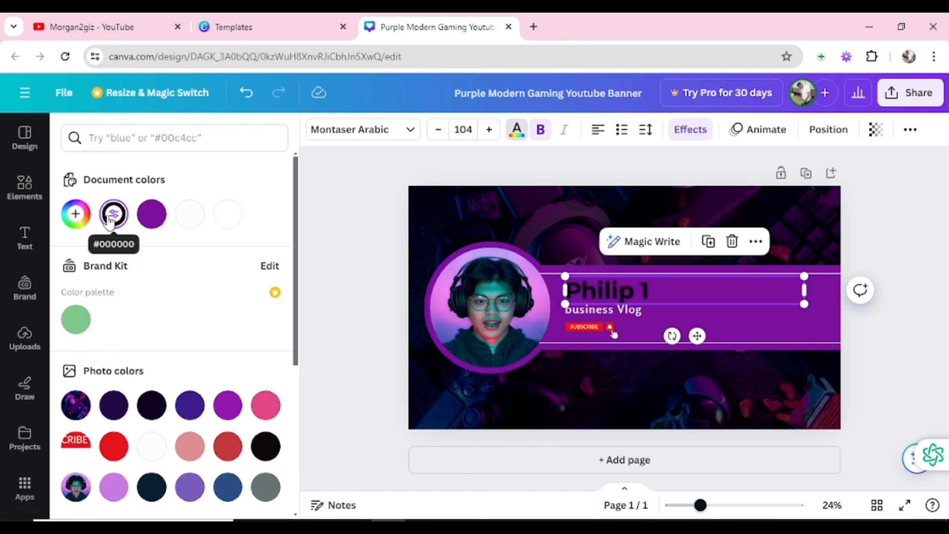
left_click(201, 216)
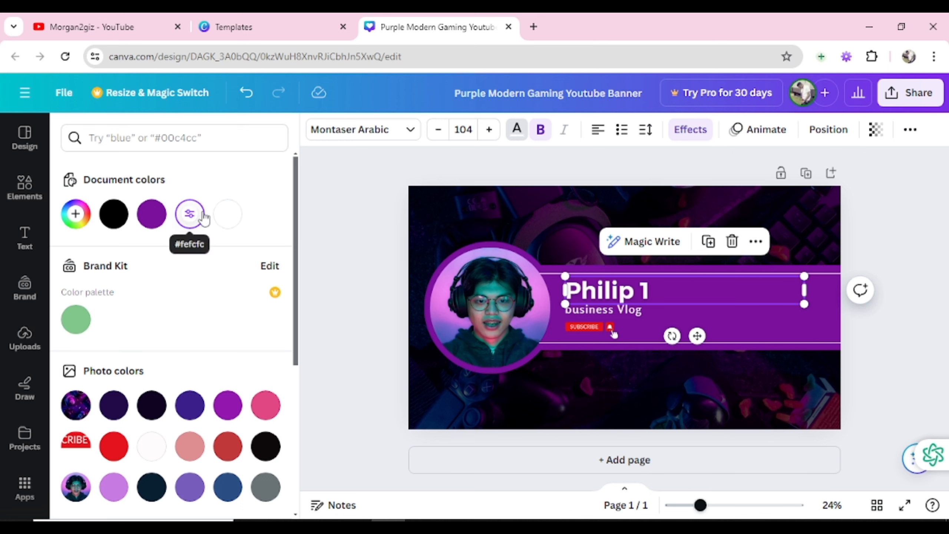
Replace the portrait in the circular frame with the uploaded photo of the man in the white BUCK T-shirt
left_click(645, 342)
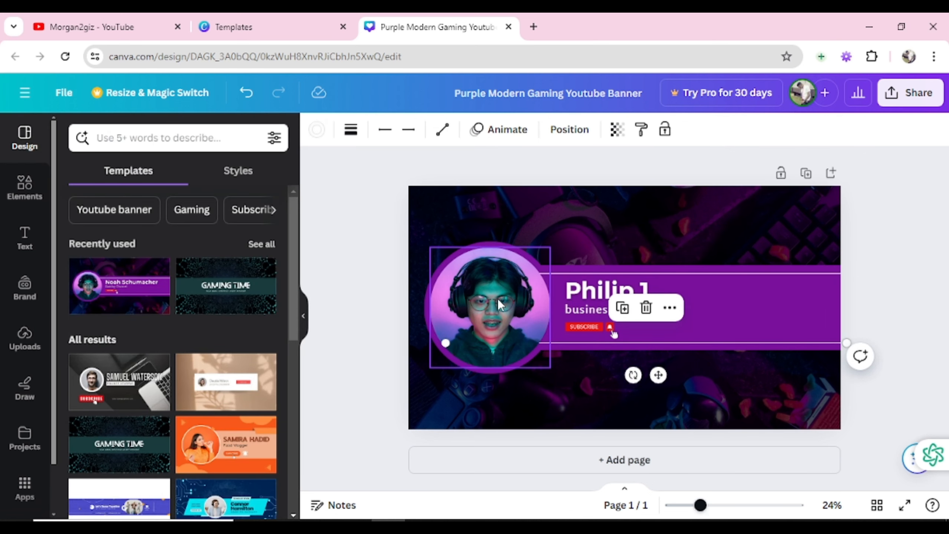
left_click(493, 313)
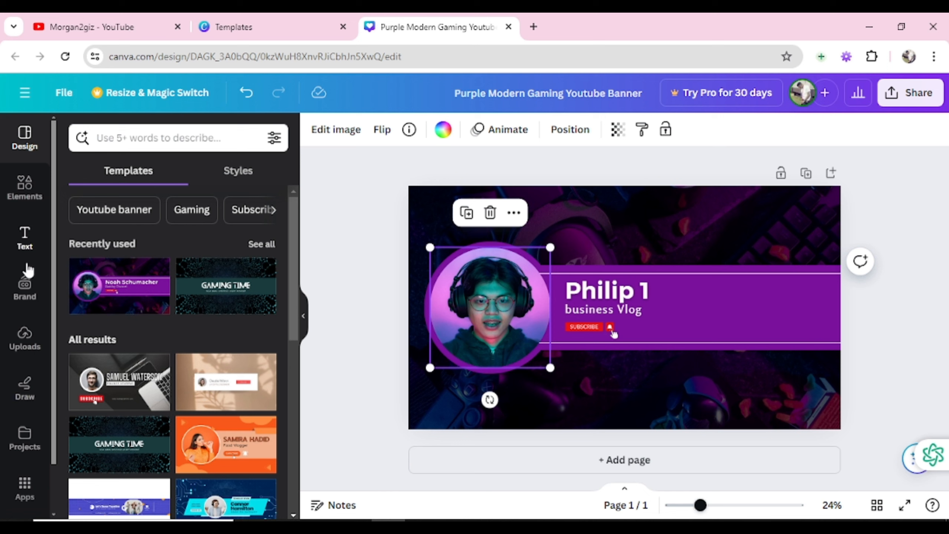
left_click(22, 337)
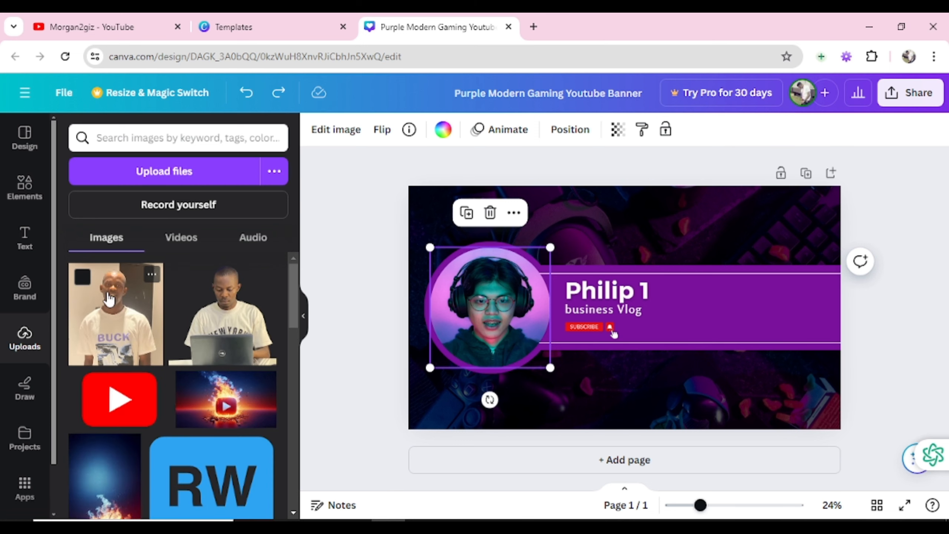
left_click_drag(109, 298, 467, 269)
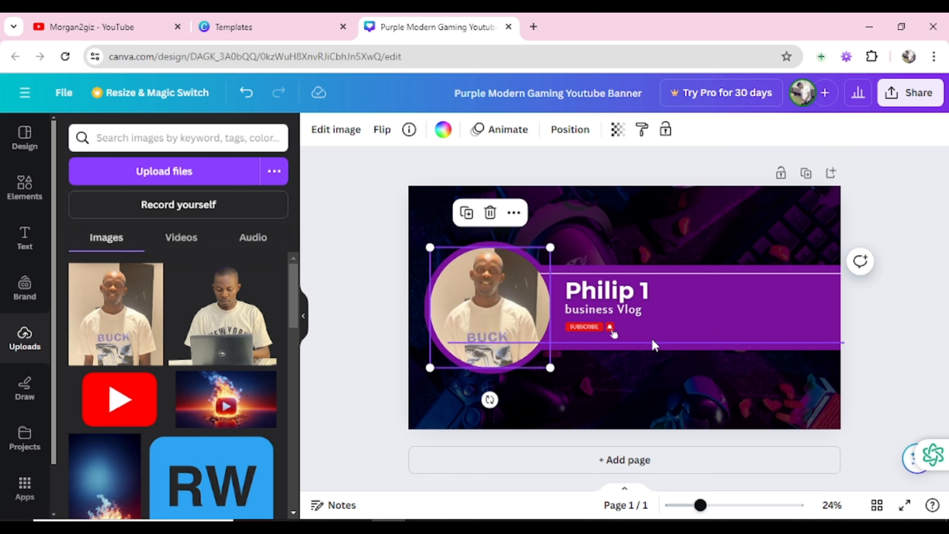
left_click(607, 363)
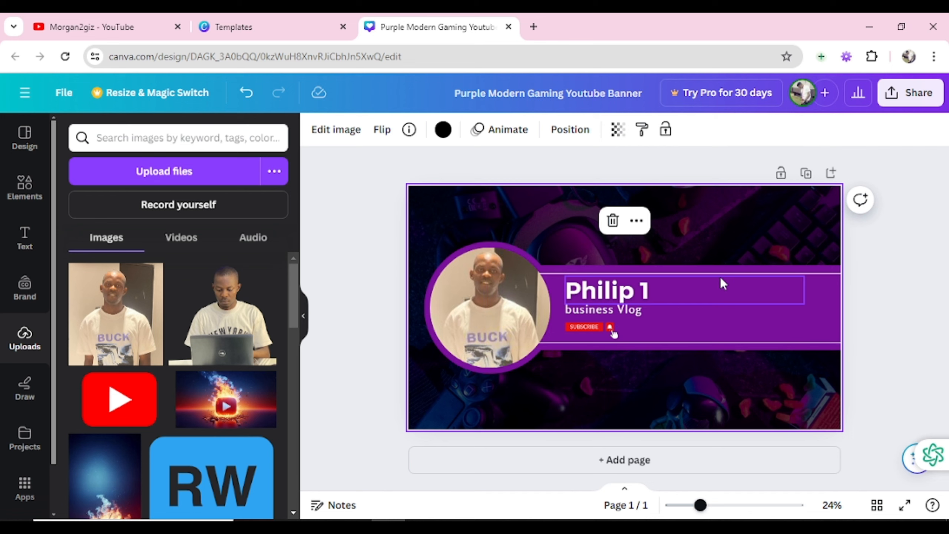
Examine the color options for the circular portrait photo and the text alignment options of the name heading
left_click(485, 294)
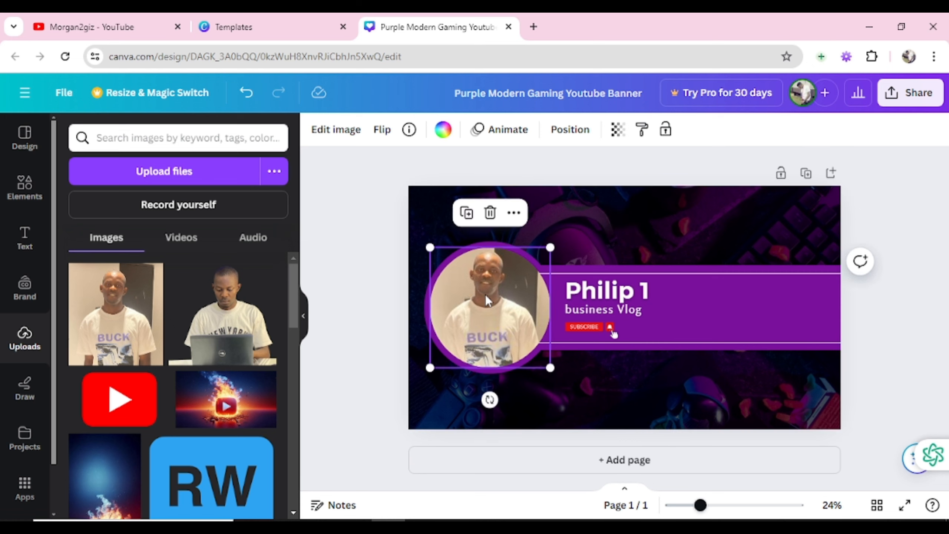
left_click(449, 142)
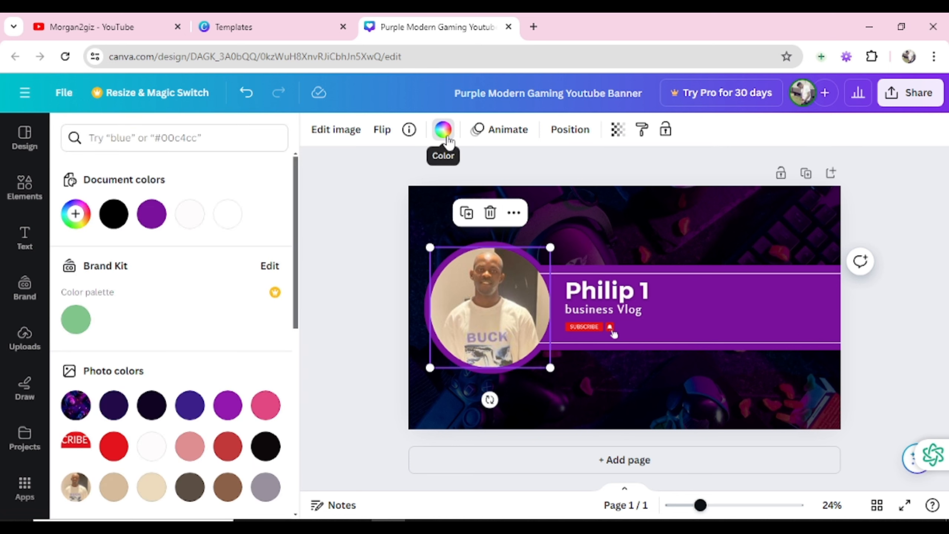
left_click(642, 298)
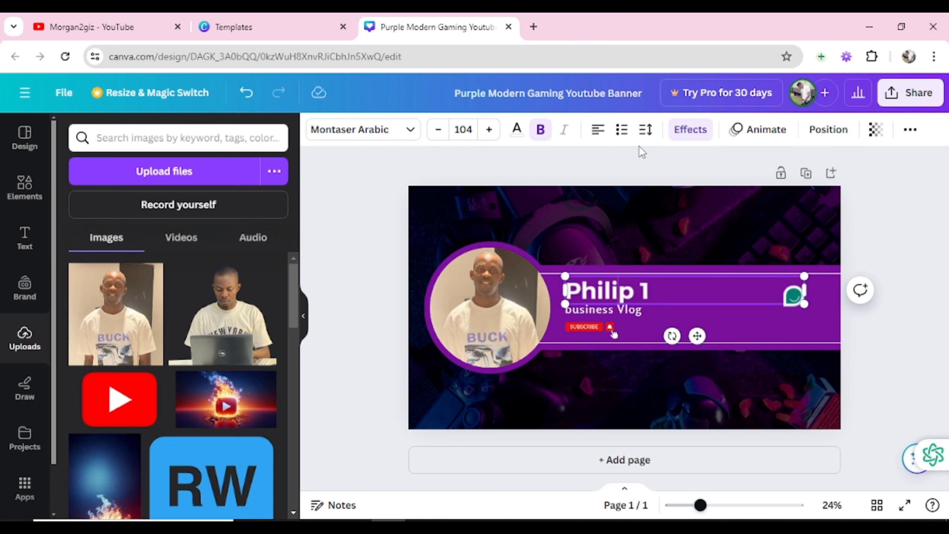
left_click(595, 133)
left_click(595, 132)
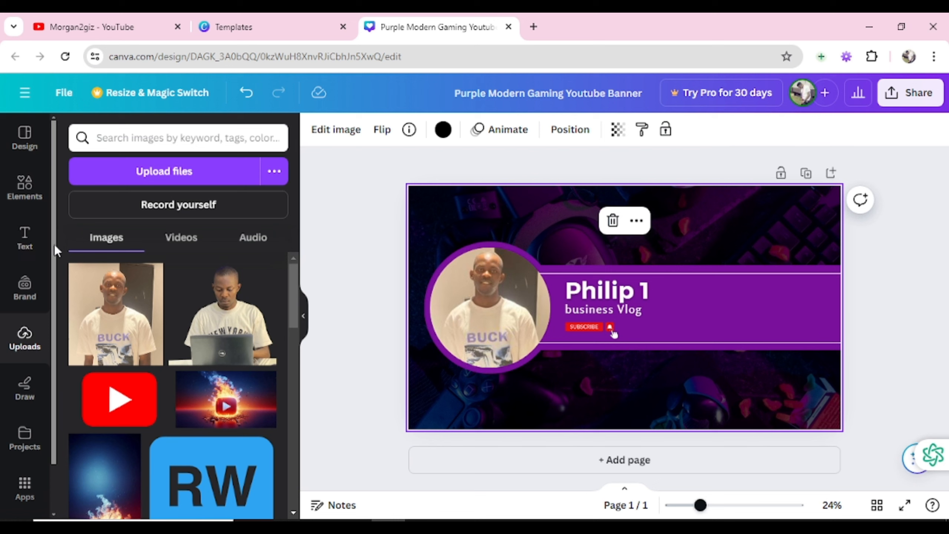
Examine the default text styles, font combinations and the elements library with its search suggestions
left_click(44, 247)
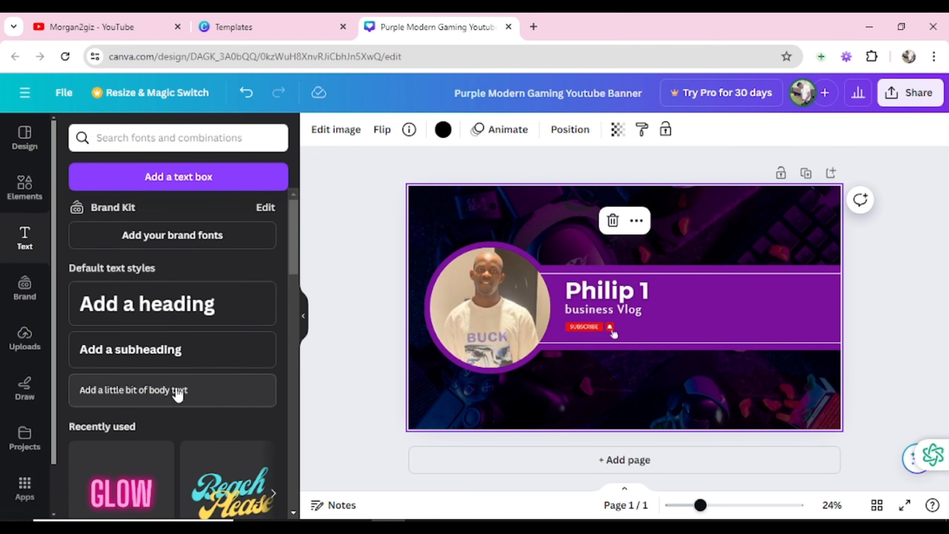
left_click_drag(295, 269, 296, 312)
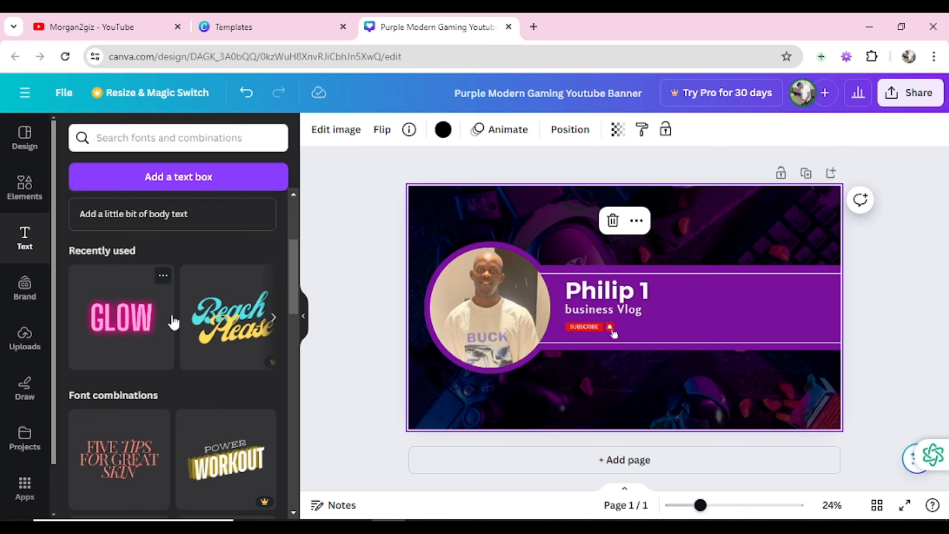
left_click(26, 190)
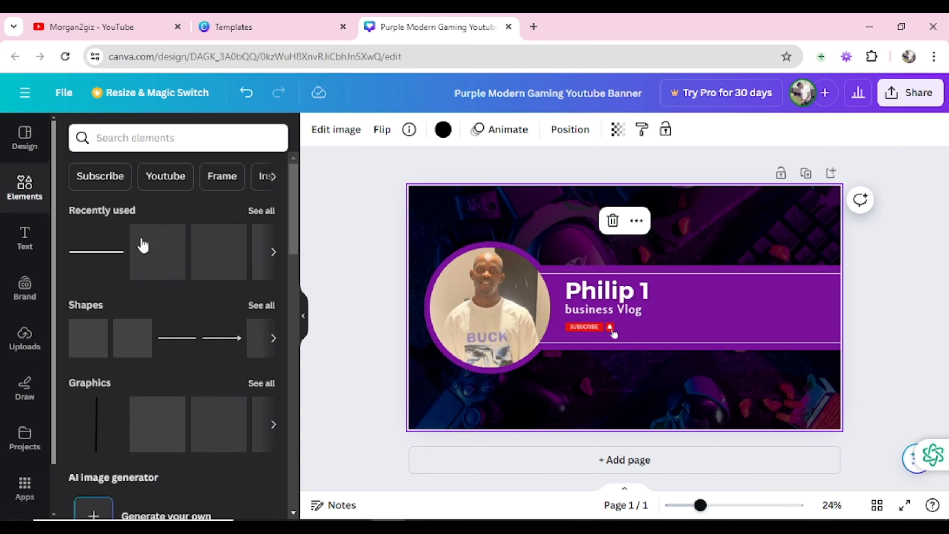
scroll(292, 282, "down", 4)
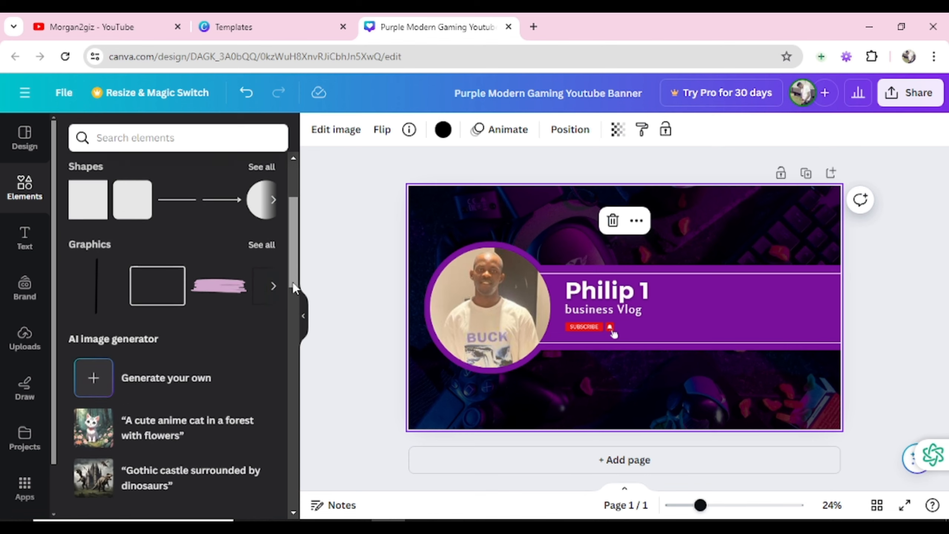
scroll(287, 238, "up", 4)
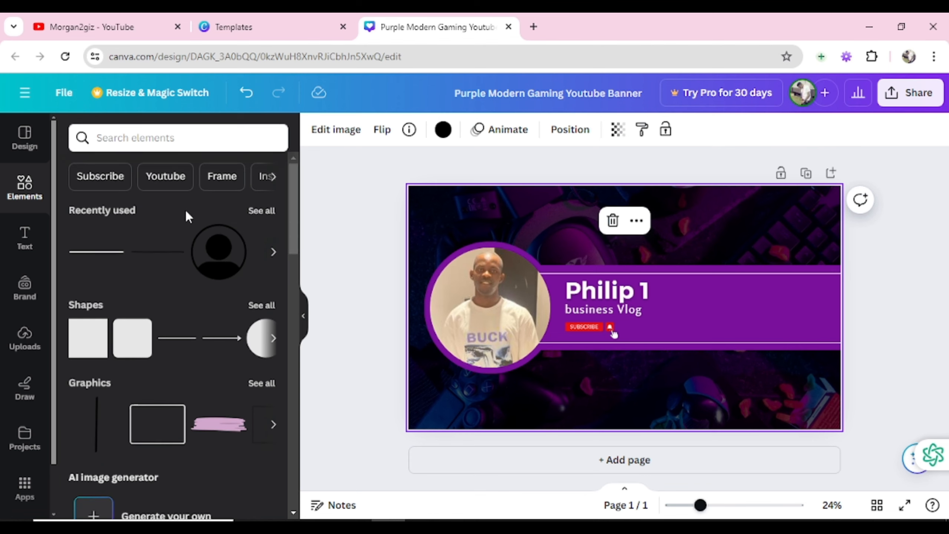
left_click(167, 140)
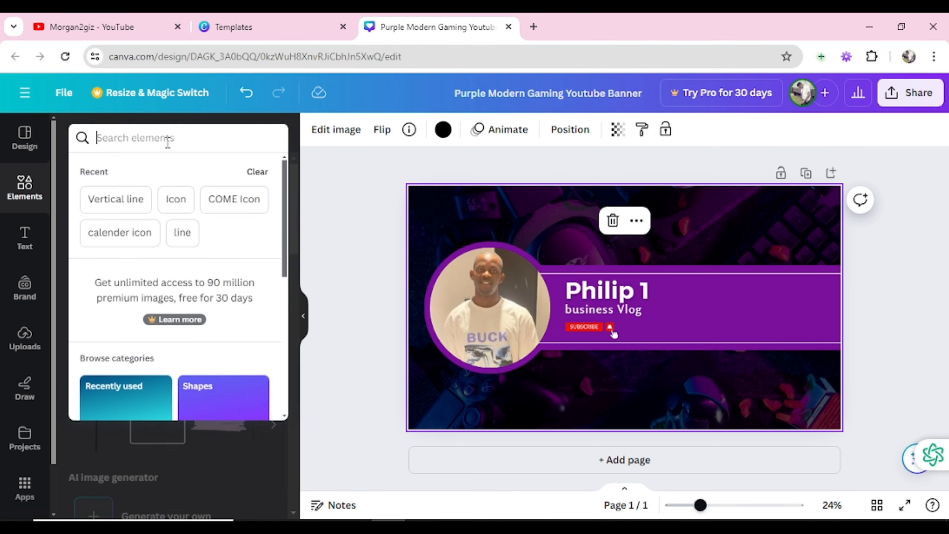
left_click(310, 206)
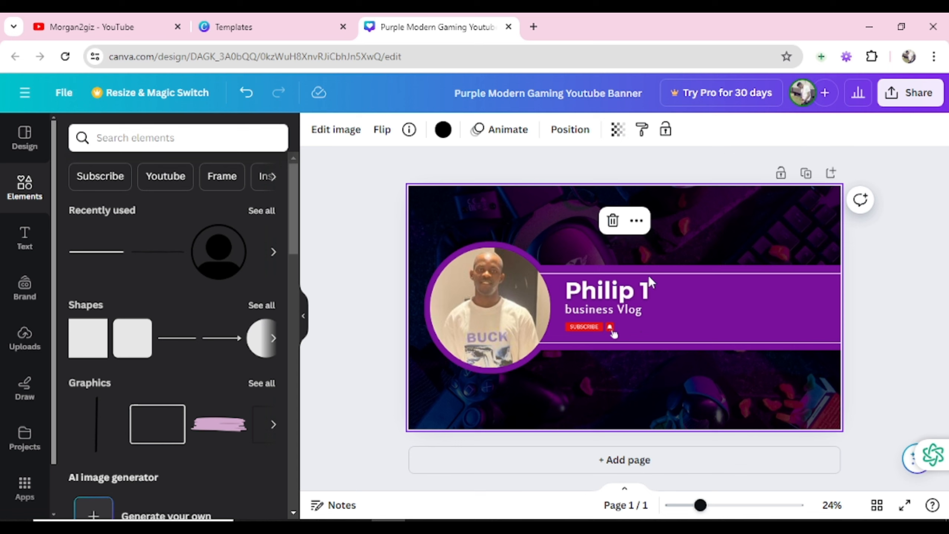
key("Escape")
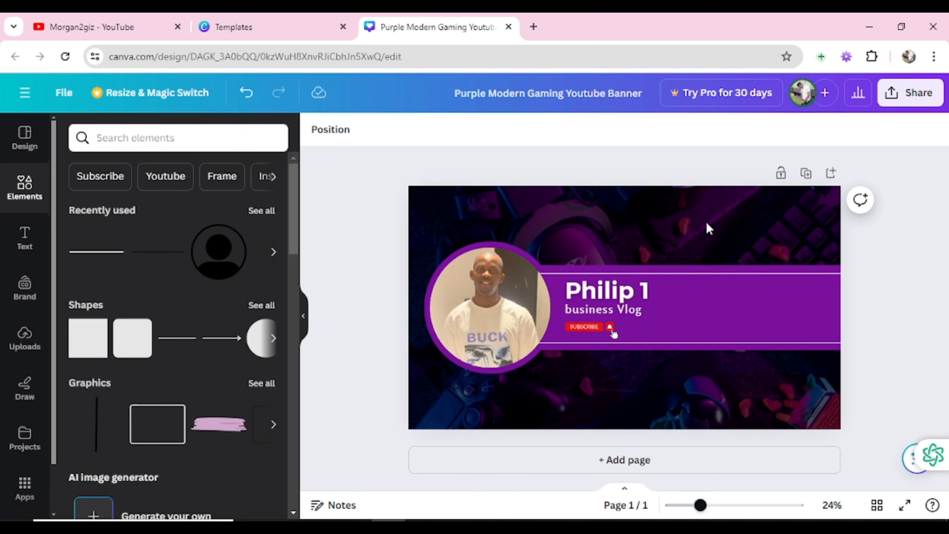
left_click(662, 212)
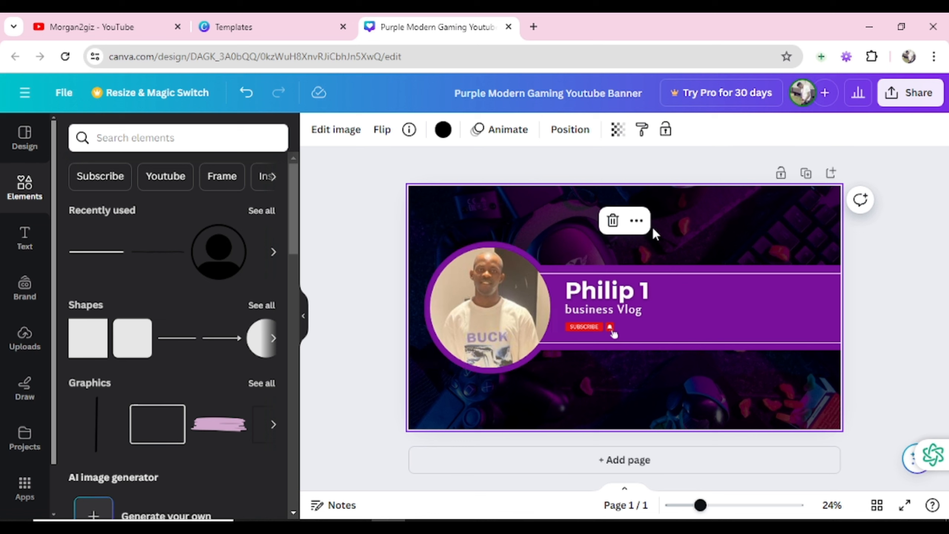
left_click(491, 241)
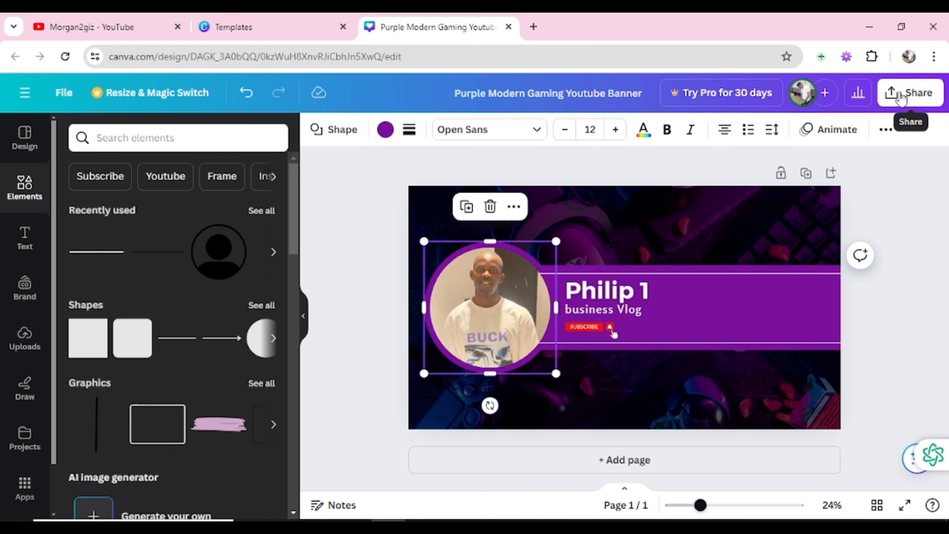
left_click(785, 178)
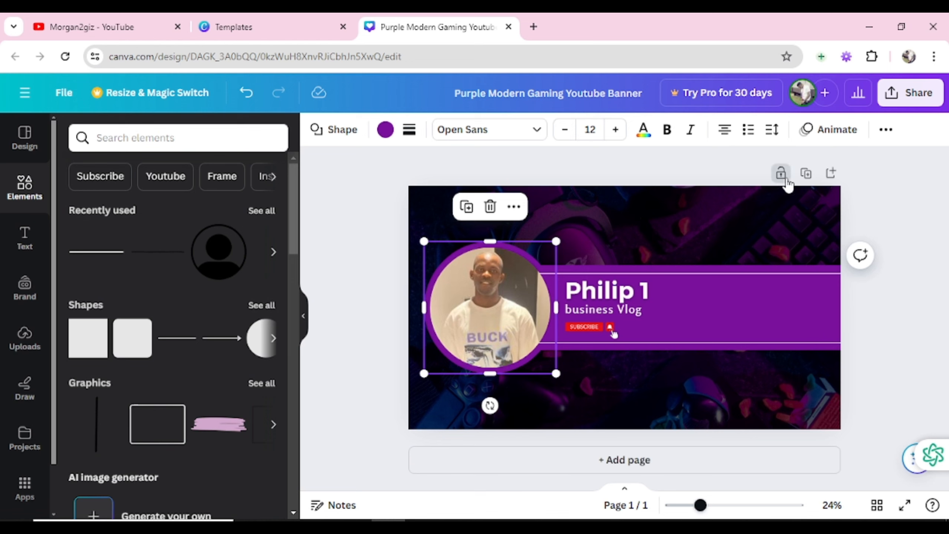
Download the finished YouTube banner design as a PNG image
left_click(905, 105)
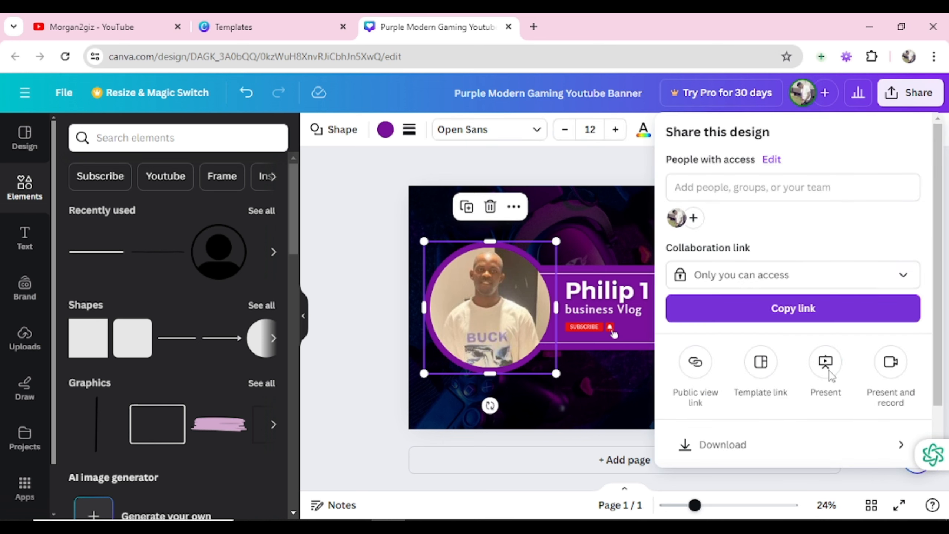
left_click(726, 451)
left_click(807, 379)
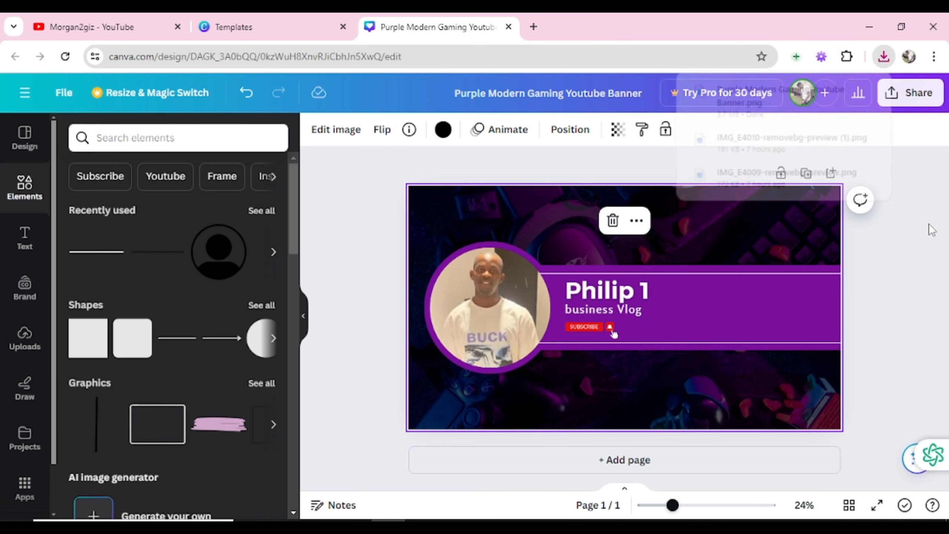
Switch to File Explorer and open Purple Modern Gaming Youtube Banner.png from the Downloads folder to view it
left_click(250, 521)
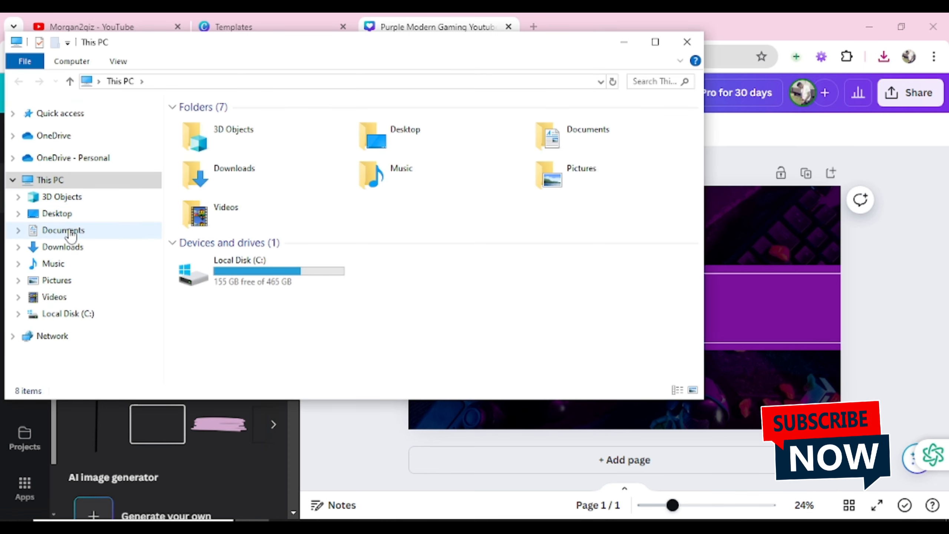
left_click(67, 246)
double_click(216, 176)
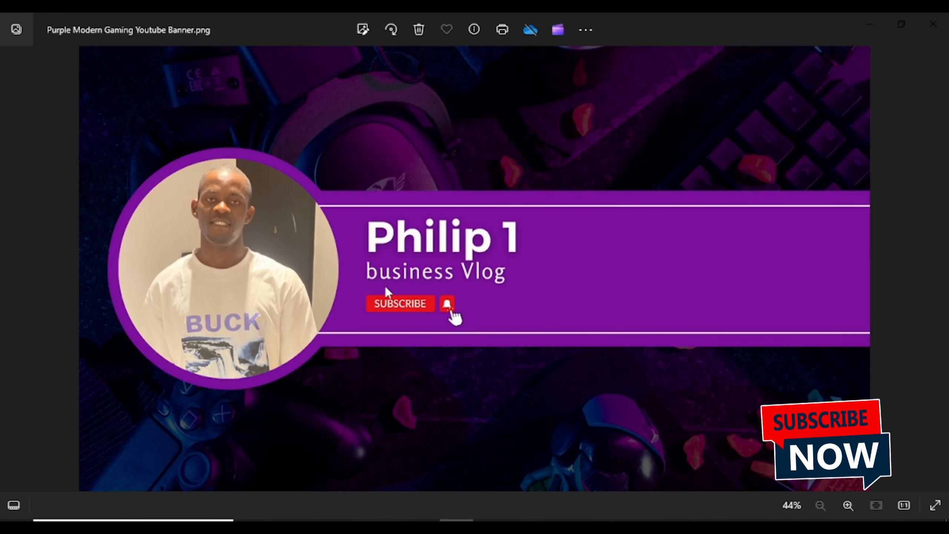